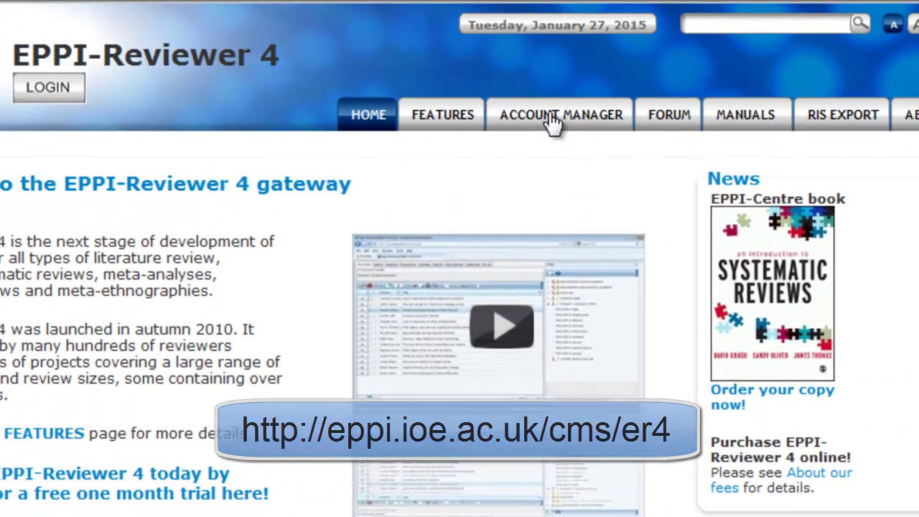
Step: Go to the ACCOUNT MANAGER tab and start a new account registration
{"action": "left_click", "coordinate": [553, 118]}
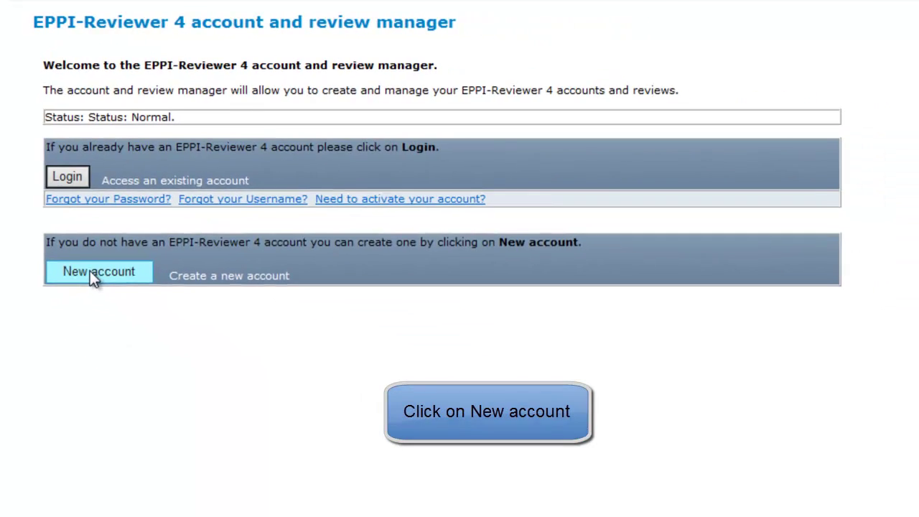
{"action": "left_click", "coordinate": [198, 343]}
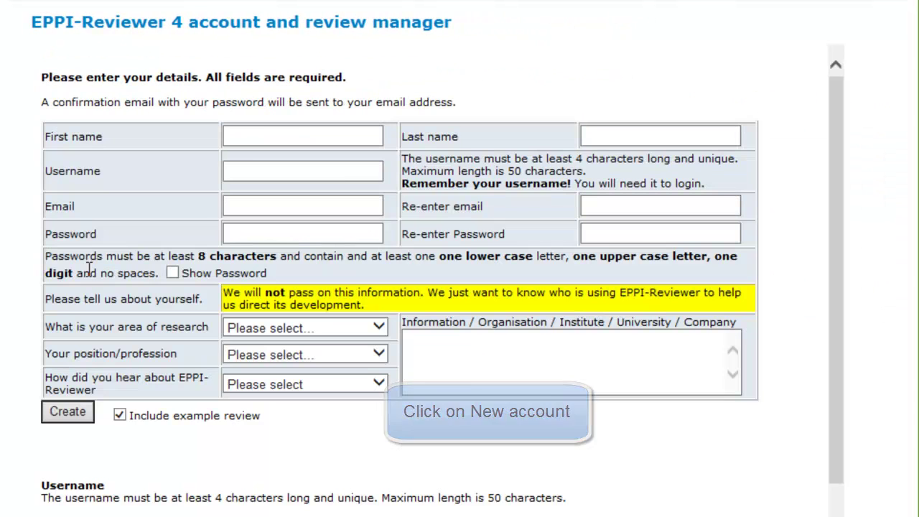
Step: Enter the user's first name, last name and chosen username
{"action": "left_click", "coordinate": [265, 133]}
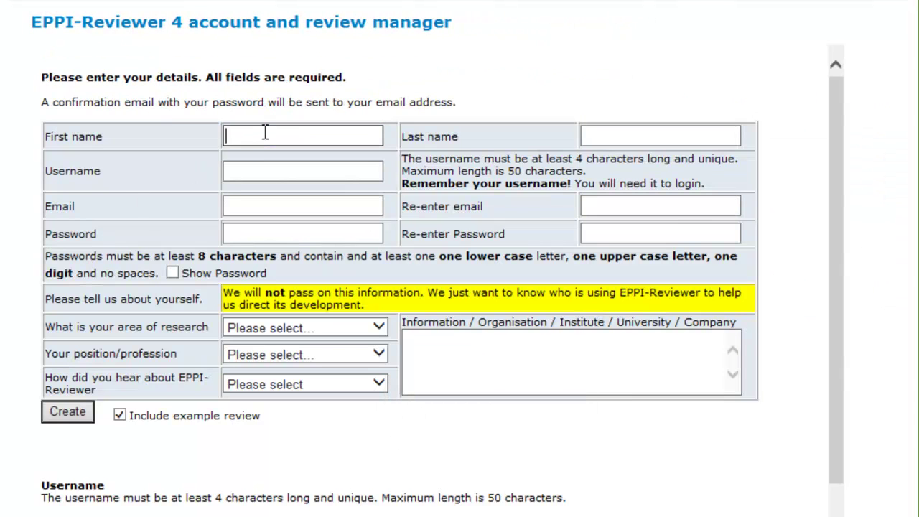
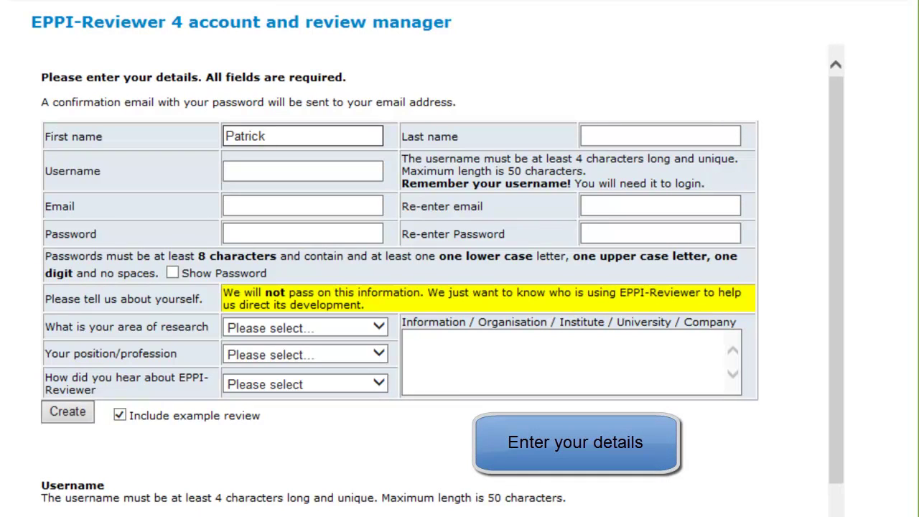
{"action": "left_click", "coordinate": [636, 136]}
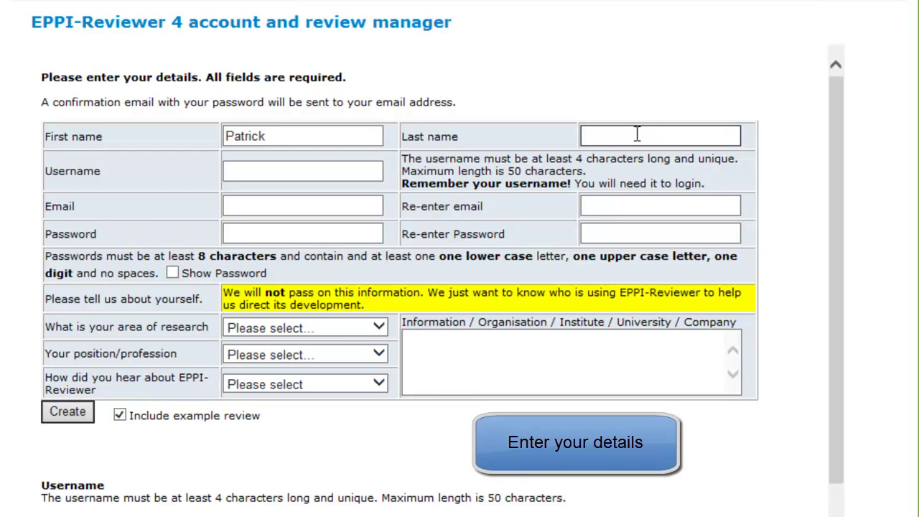
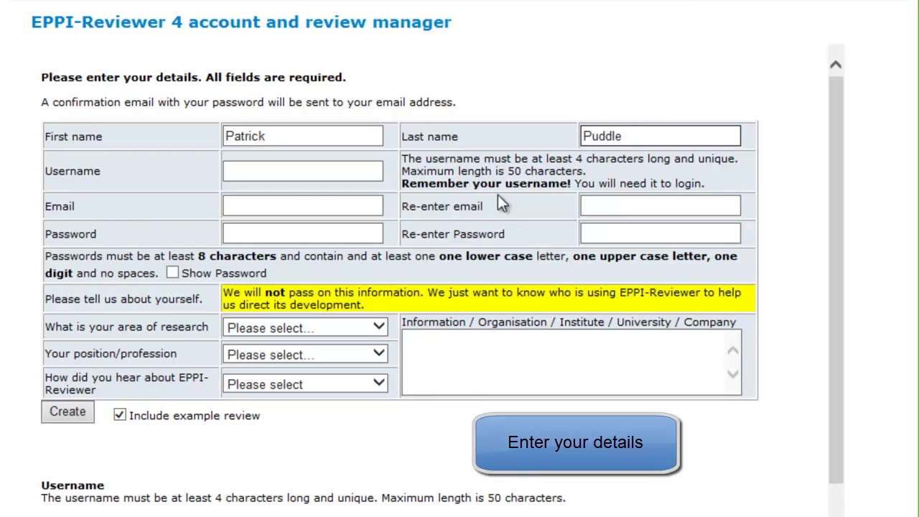
{"action": "left_click", "coordinate": [253, 173]}
{"action": "type", "text": "pp01"}
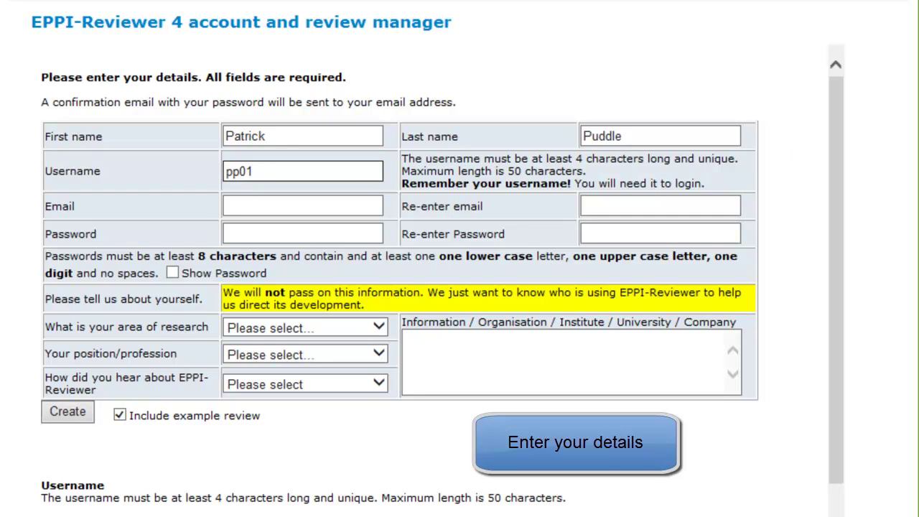
Step: Paste the contact's e-mail address and the account password, each with its confirmation
{"action": "left_click", "coordinate": [234, 207]}
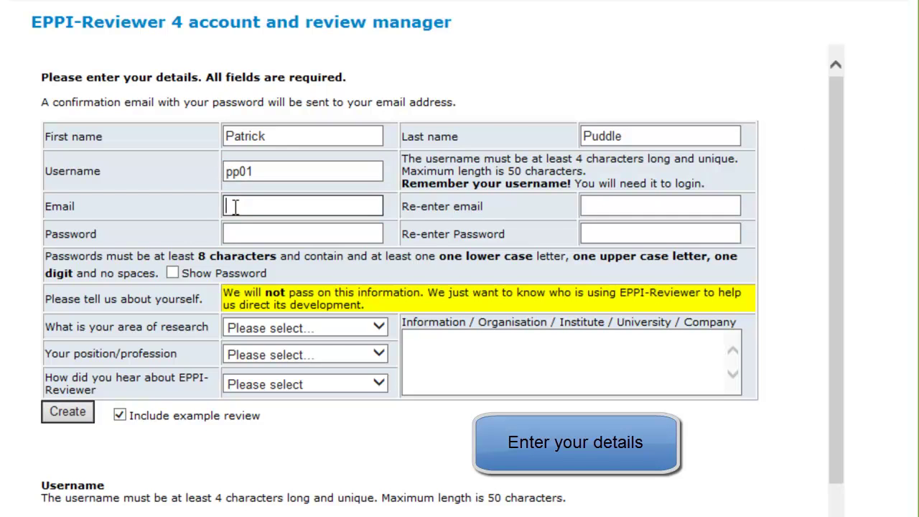
{"action": "key", "text": "ctrl+v"}
{"action": "left_click", "coordinate": [622, 206]}
{"action": "key", "text": "ctrl+v"}
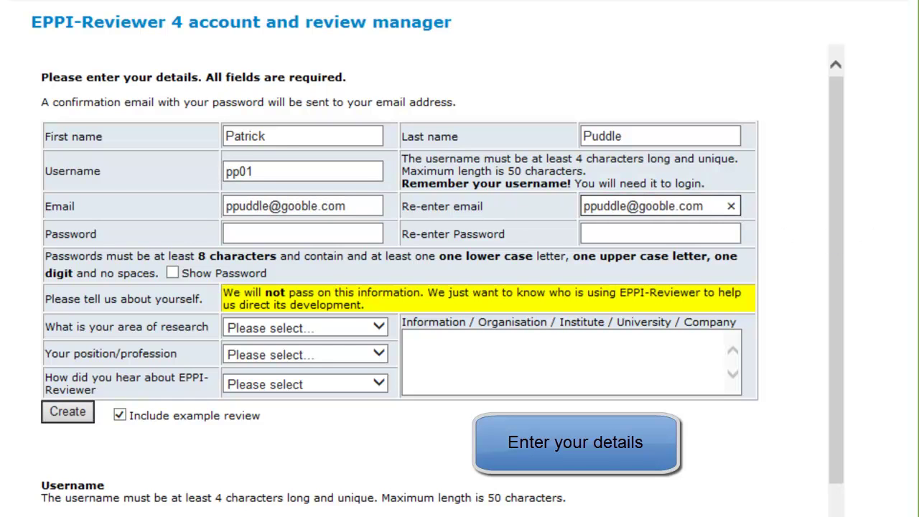
{"action": "left_click", "coordinate": [266, 232]}
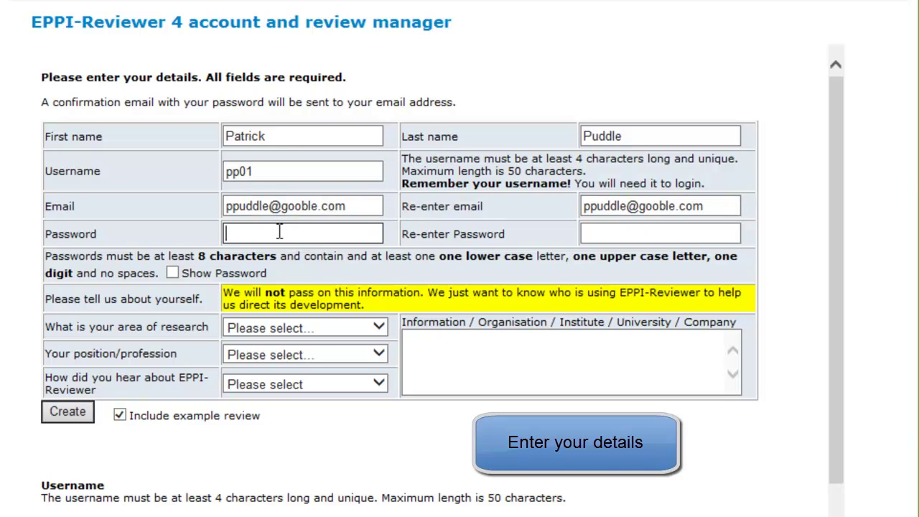
{"action": "key", "text": "ctrl+v"}
{"action": "left_click", "coordinate": [619, 231]}
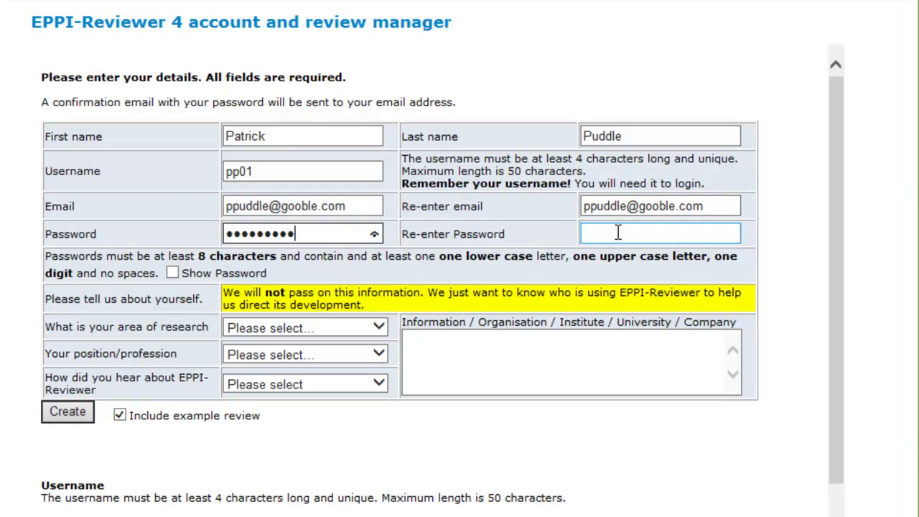
{"action": "key", "text": "ctrl+v"}
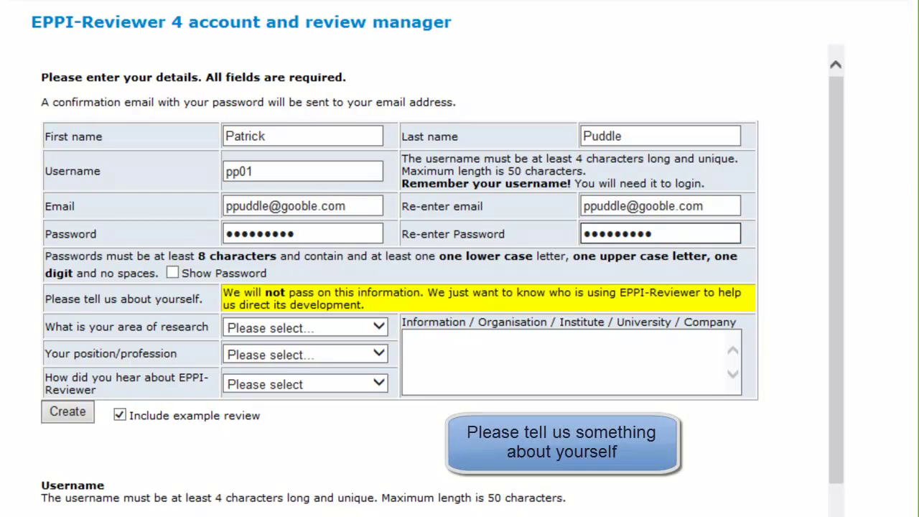
Step: Choose Biological Sciences as research area, University researcher as position, and Read about it as source
{"action": "left_click", "coordinate": [404, 370]}
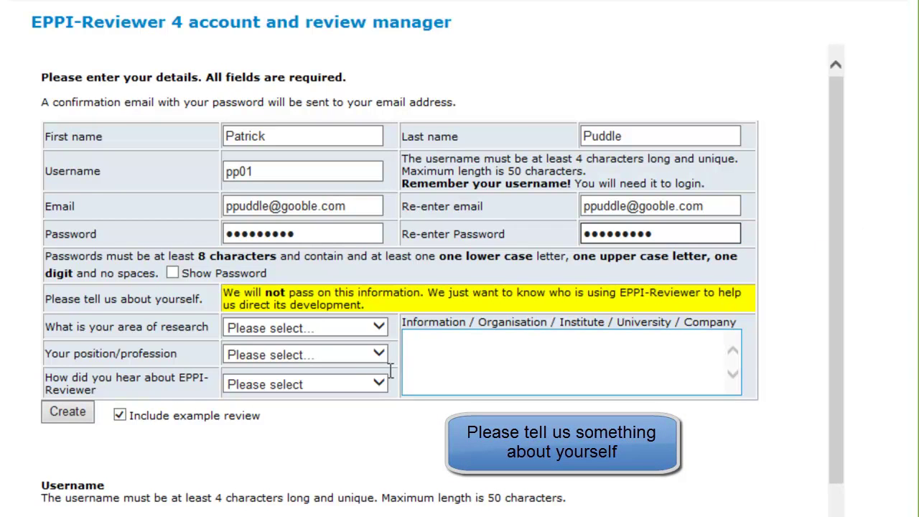
{"action": "left_click", "coordinate": [308, 327]}
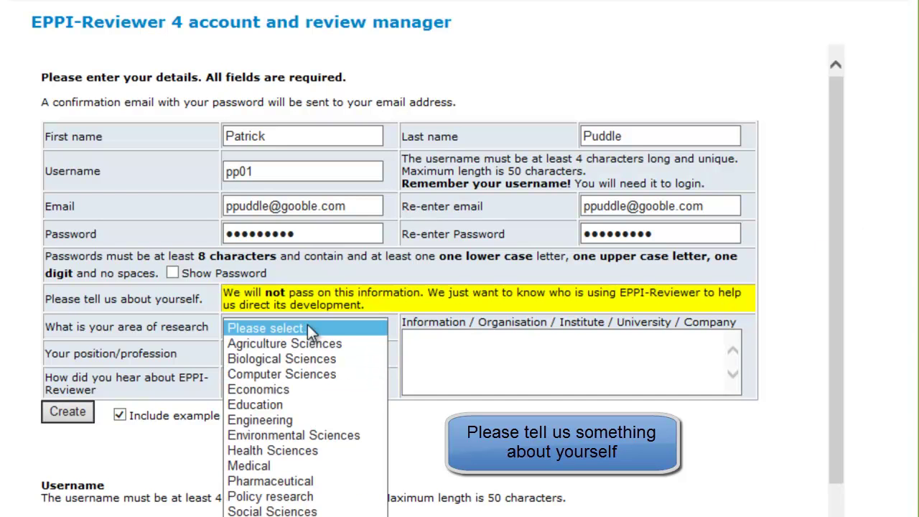
{"action": "left_click", "coordinate": [243, 360]}
{"action": "left_click", "coordinate": [288, 356]}
{"action": "left_click", "coordinate": [276, 399]}
{"action": "left_click", "coordinate": [277, 383]}
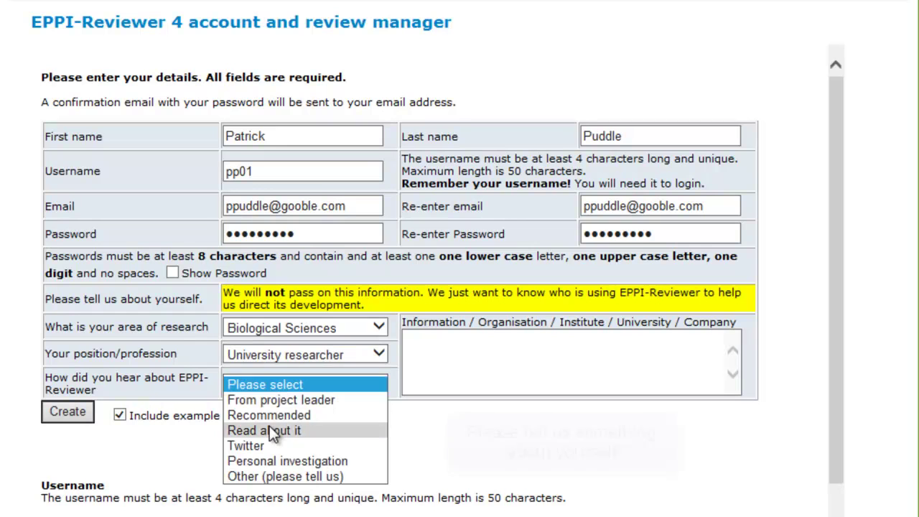
{"action": "left_click", "coordinate": [275, 431]}
Step: Paste the organisation and branch names, then create the account with the example review
{"action": "left_click", "coordinate": [432, 346]}
{"action": "type", "text": "Real Research Institute Northern Branch"}
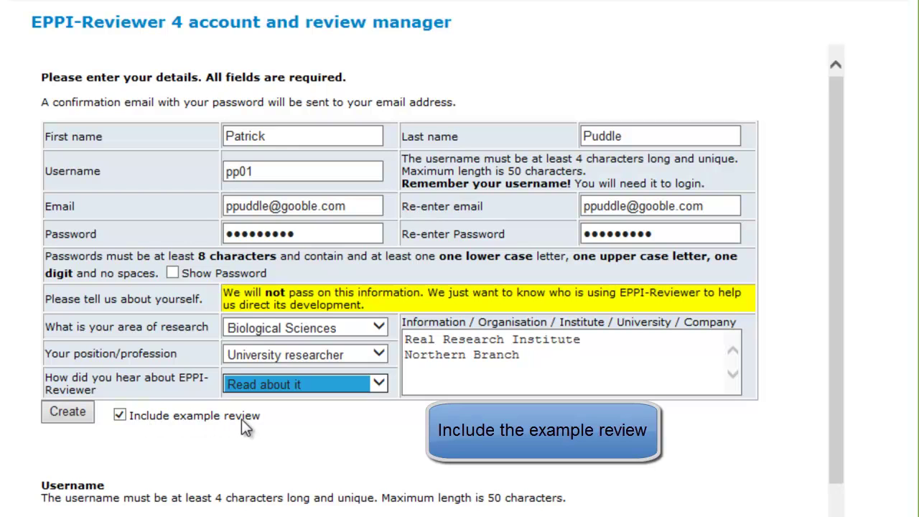
{"action": "left_click", "coordinate": [69, 415]}
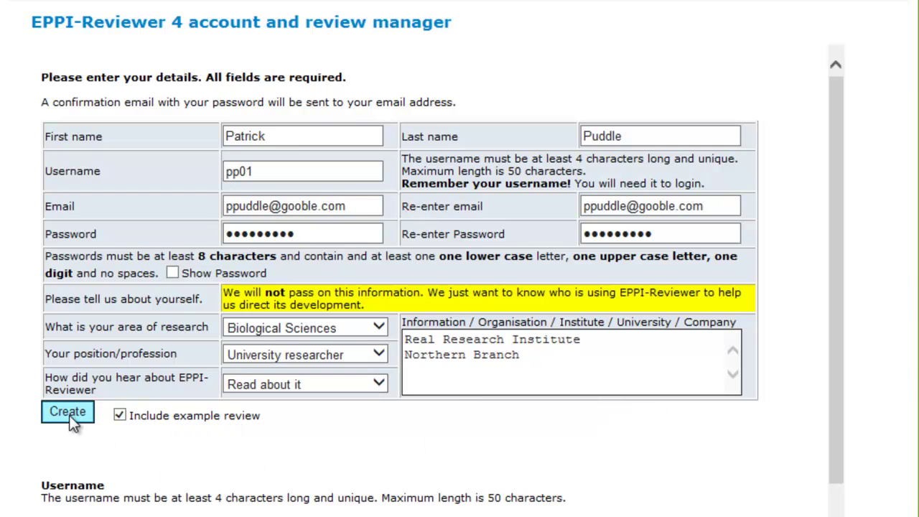
{"action": "left_click", "coordinate": [69, 414]}
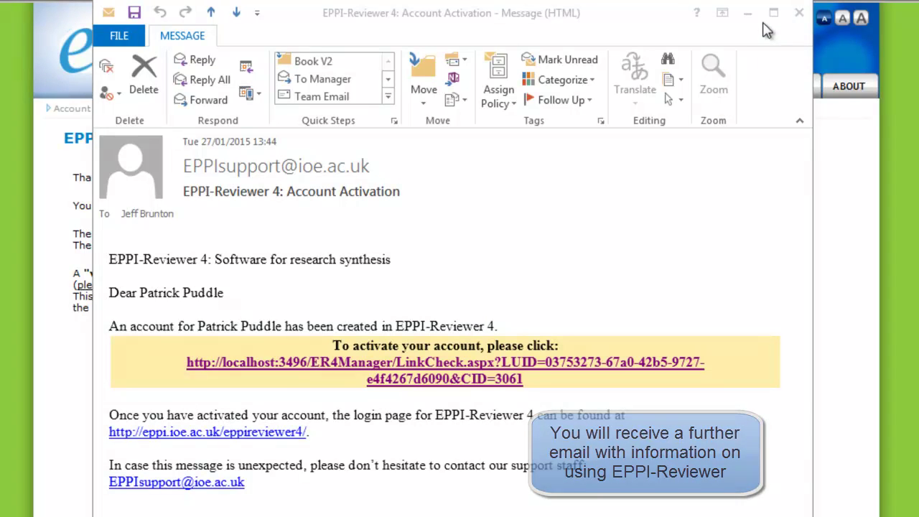
Step: Close the Outlook Account Activation message to return to the account-created page
{"action": "left_click", "coordinate": [801, 14]}
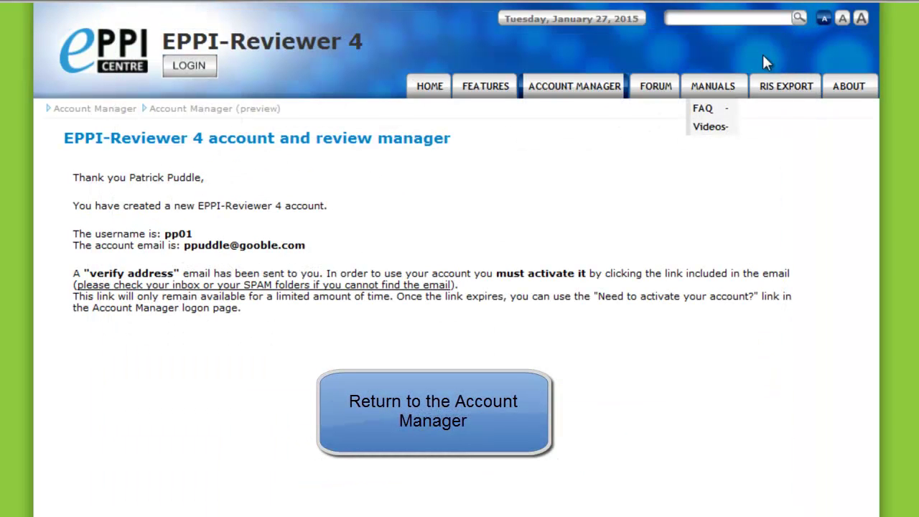
Step: Log in to the new account with its username and password from the welcome page
{"action": "left_click", "coordinate": [574, 91]}
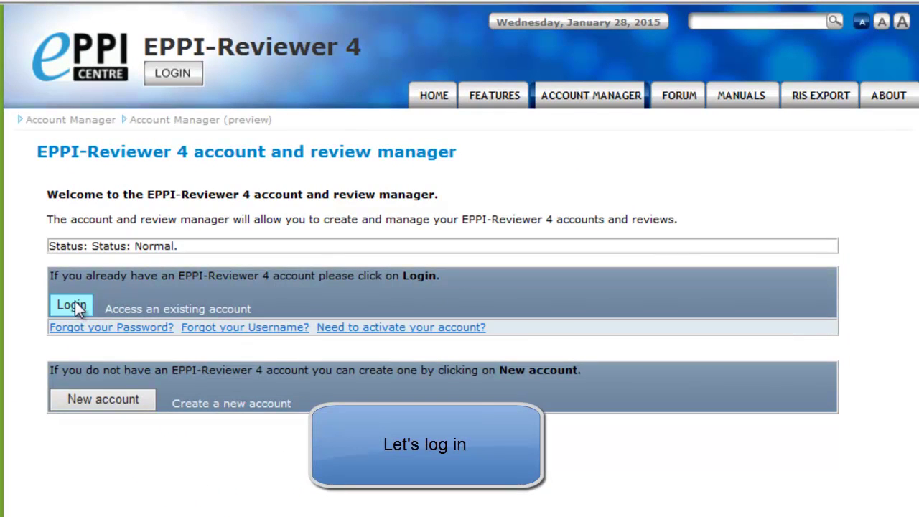
{"action": "left_click", "coordinate": [75, 306]}
{"action": "left_click", "coordinate": [129, 246]}
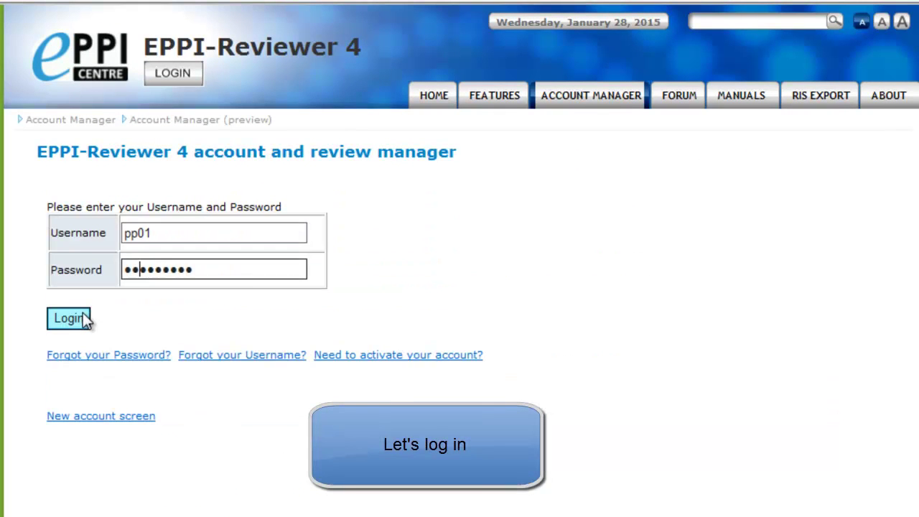
{"action": "left_click", "coordinate": [69, 318]}
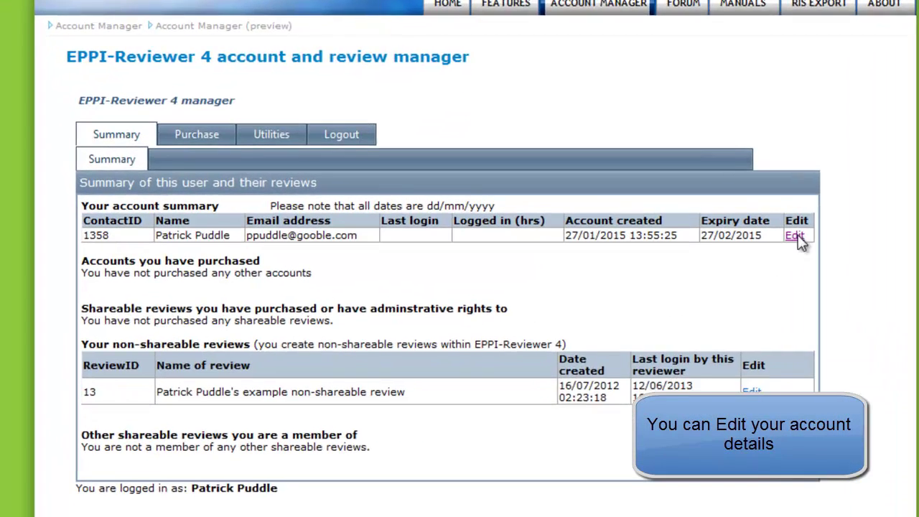
Step: Open and cancel the account edit form, view the Purchase and Utilities pages, then log out
{"action": "left_click", "coordinate": [795, 236]}
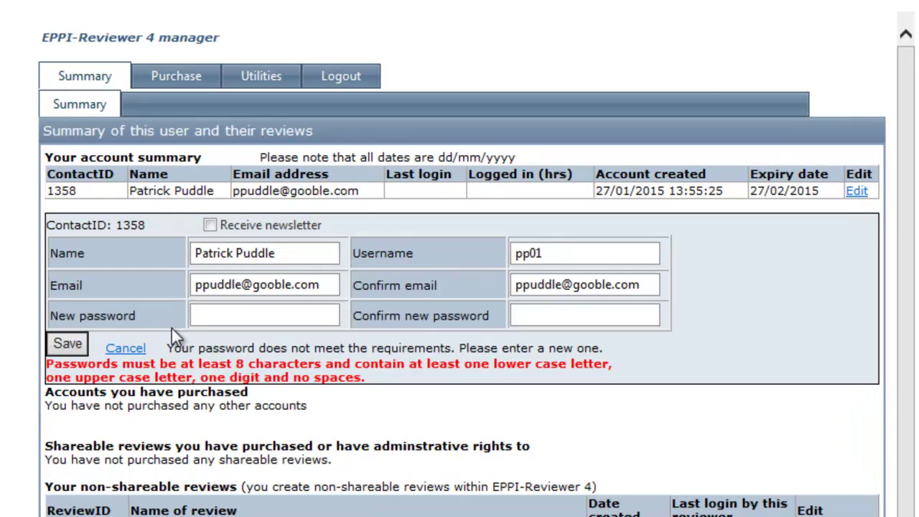
{"action": "left_click", "coordinate": [128, 349]}
{"action": "left_click", "coordinate": [181, 83]}
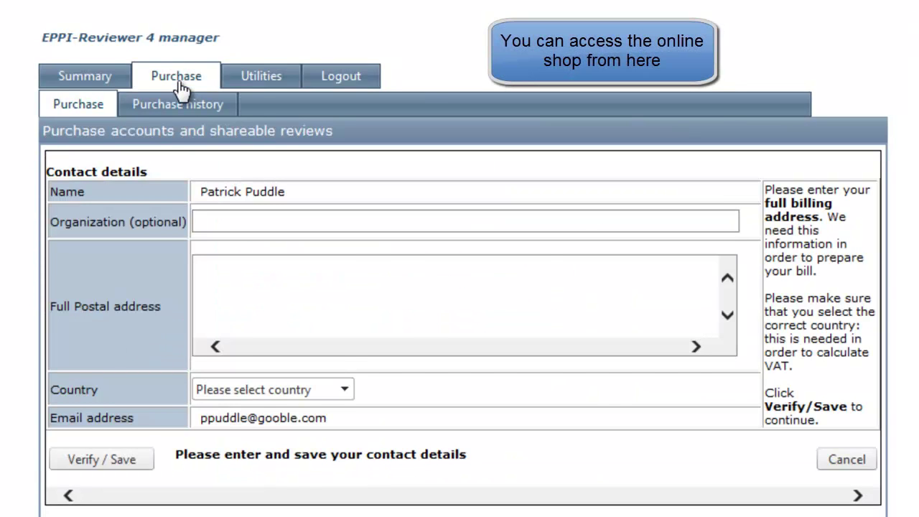
{"action": "left_click", "coordinate": [257, 81]}
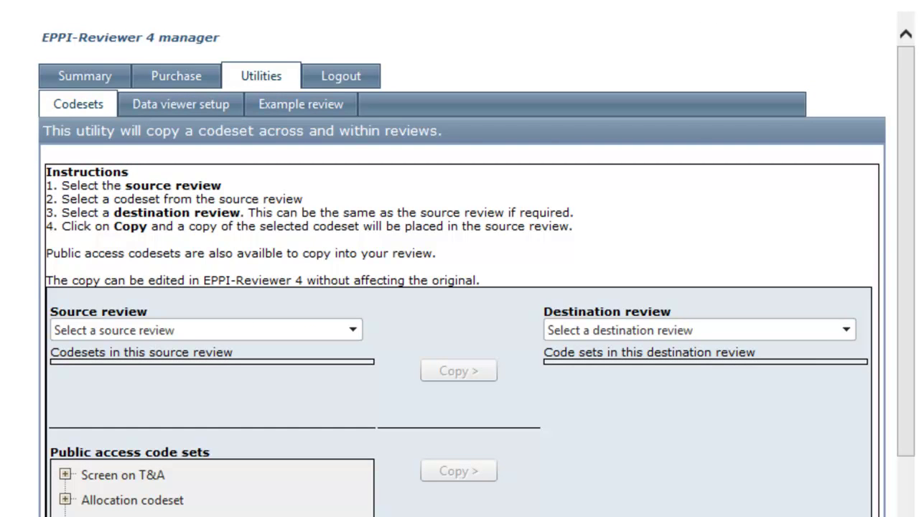
{"action": "left_click", "coordinate": [325, 80]}
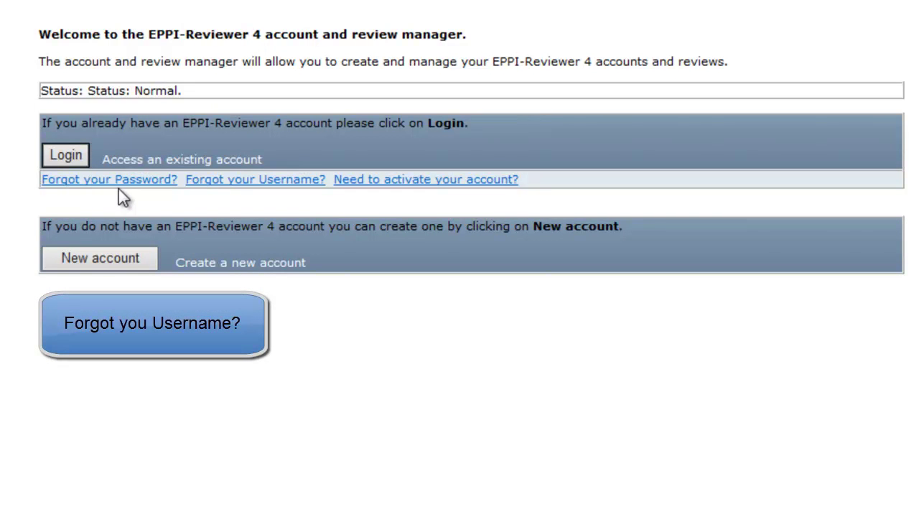
Step: Try the Forgot your Username? form, then return to the main page
{"action": "left_click", "coordinate": [229, 198]}
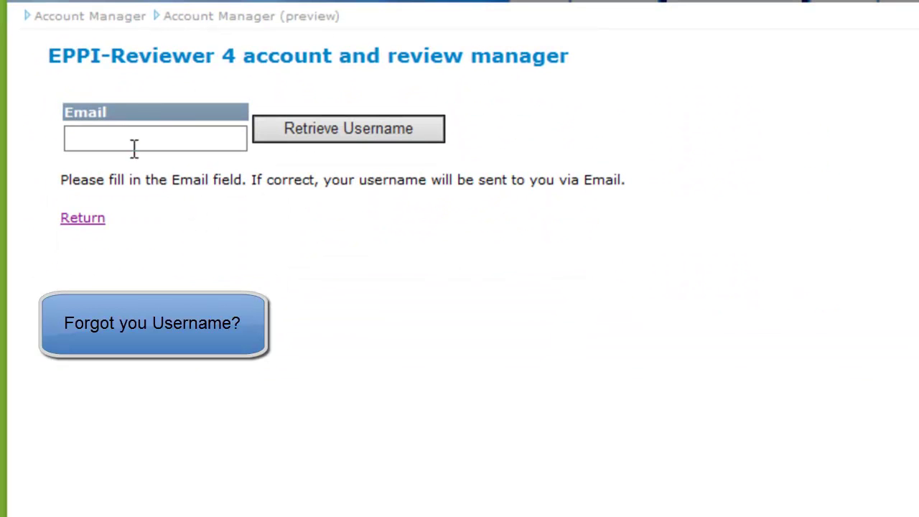
{"action": "left_click", "coordinate": [125, 137]}
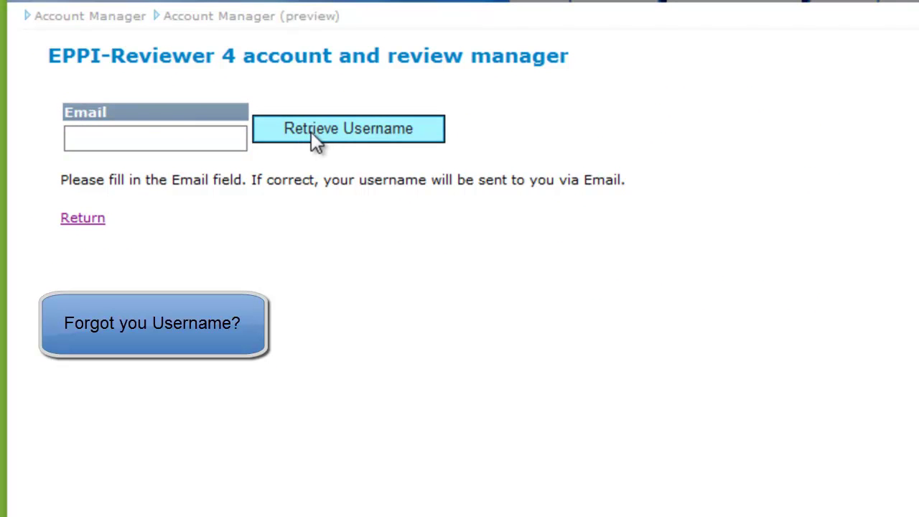
{"action": "left_click", "coordinate": [84, 218]}
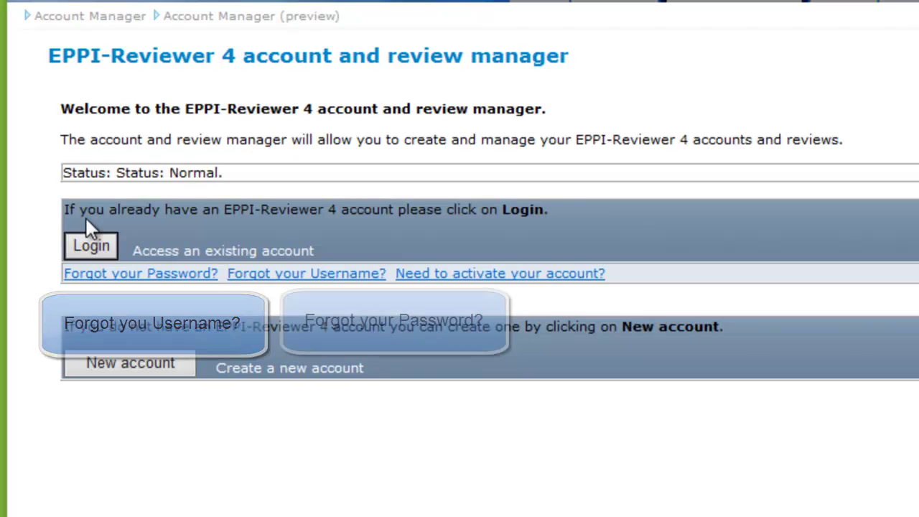
Step: Request a password reset by entering the account's username and e-mail address
{"action": "left_click", "coordinate": [92, 274]}
{"action": "left_click", "coordinate": [107, 140]}
{"action": "type", "text": "pp01"}
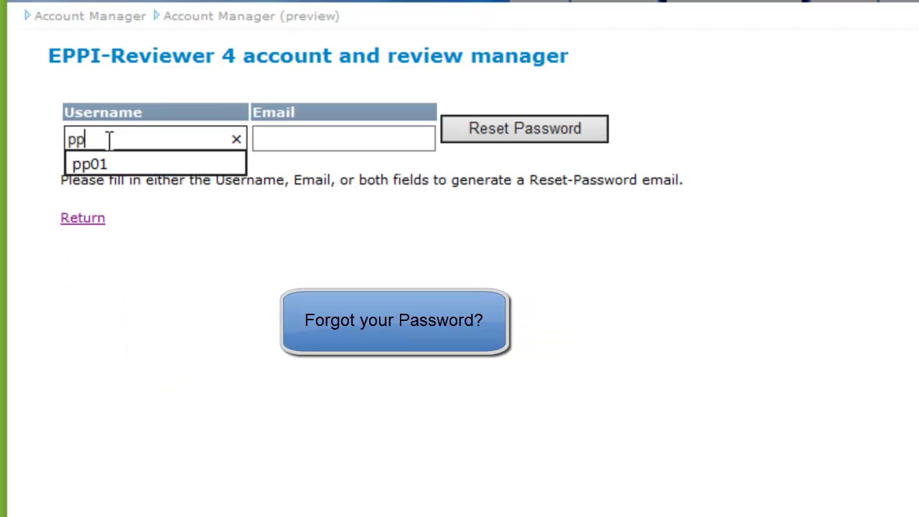
{"action": "left_click", "coordinate": [286, 139]}
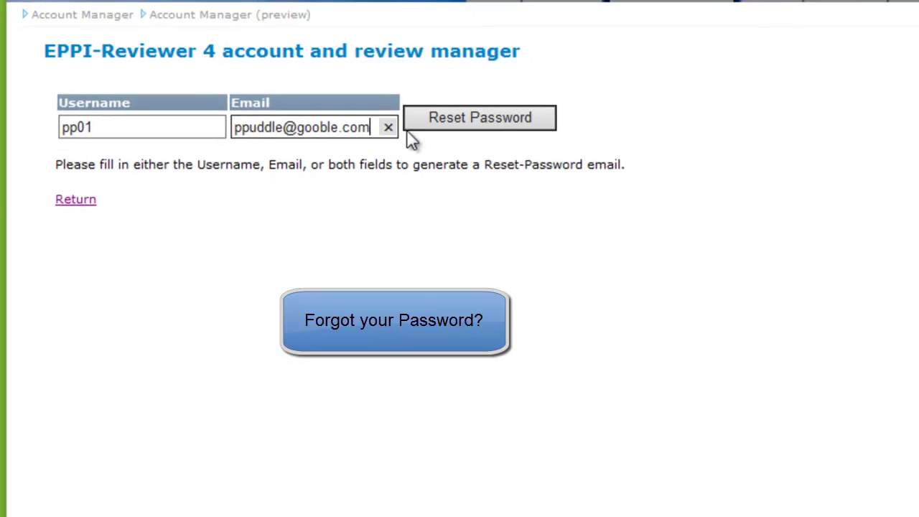
{"action": "left_click", "coordinate": [511, 132]}
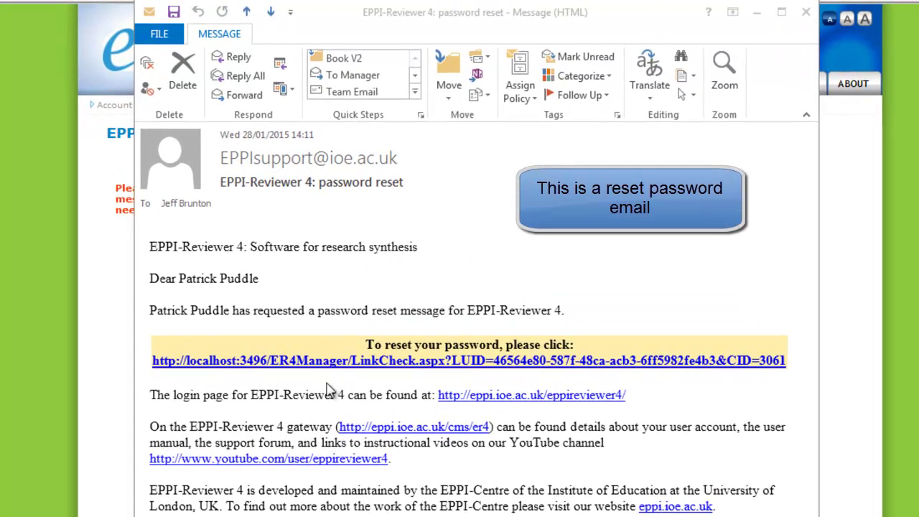
Step: Follow the e-mailed reset link and select the account's username on the reset page
{"action": "left_click", "coordinate": [357, 361]}
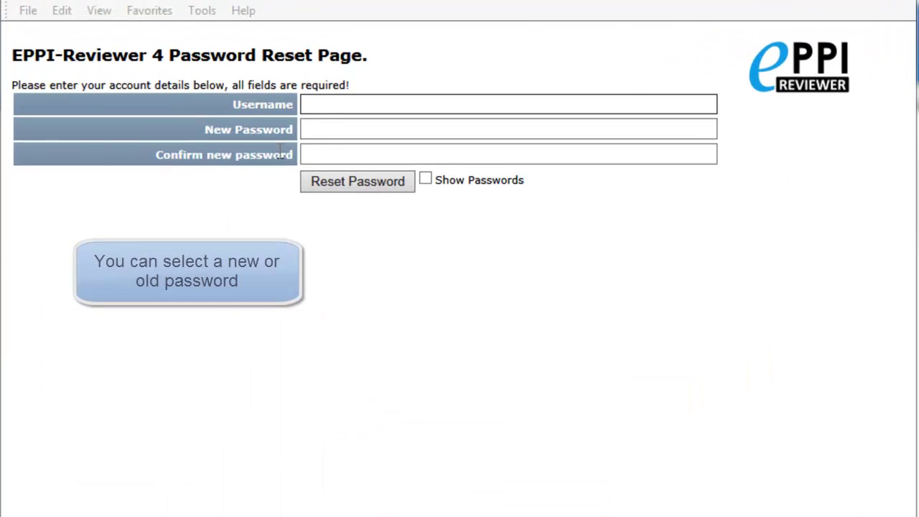
{"action": "left_click", "coordinate": [327, 103]}
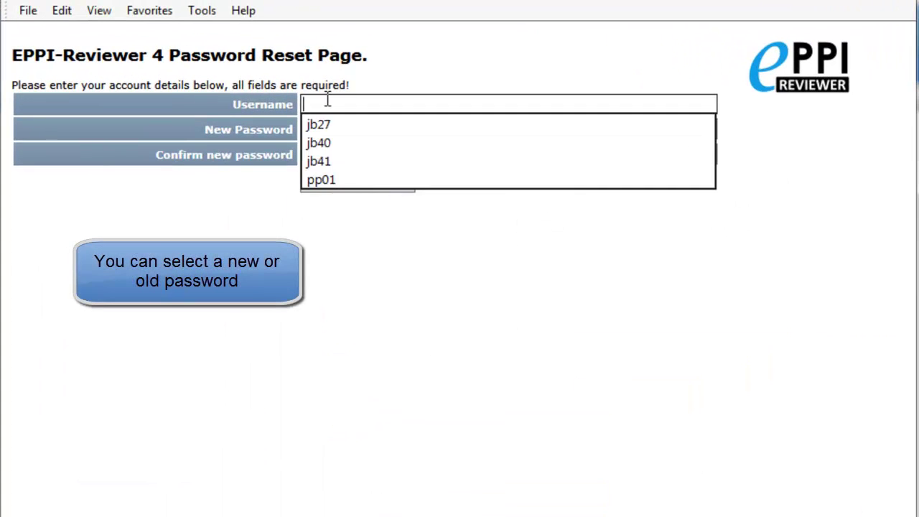
{"action": "type", "text": "pp0"}
{"action": "left_click", "coordinate": [321, 124]}
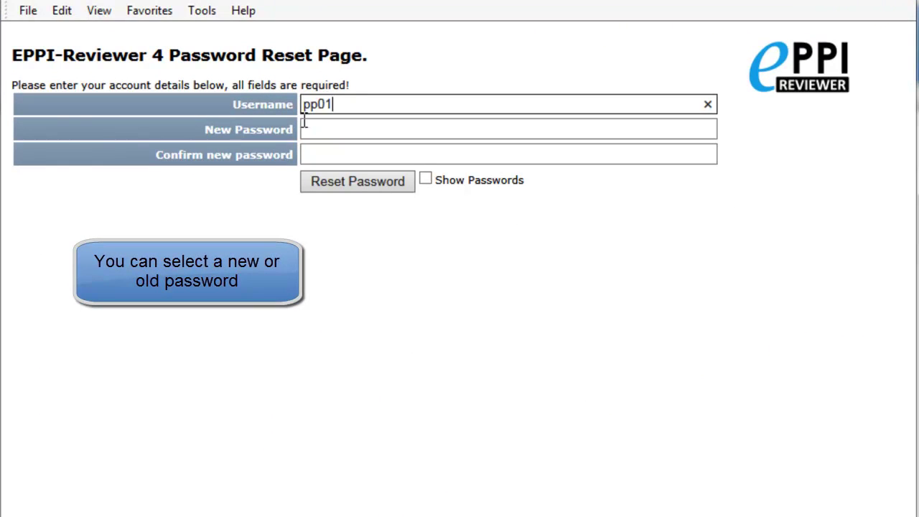
Step: Enter and confirm the new password, submit the reset, and return to Account Manager
{"action": "left_click", "coordinate": [316, 130]}
{"action": "type", "text": "•••••••••"}
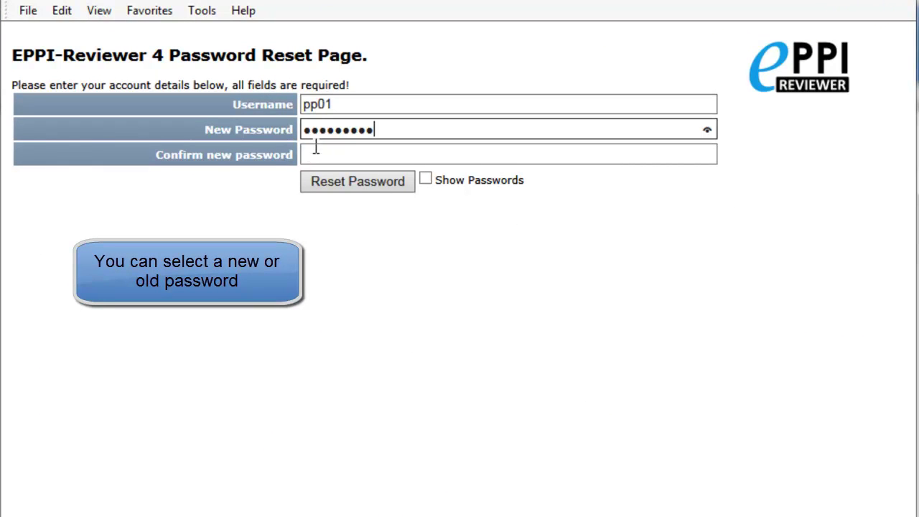
{"action": "left_click", "coordinate": [312, 154]}
{"action": "type", "text": "••••••••••"}
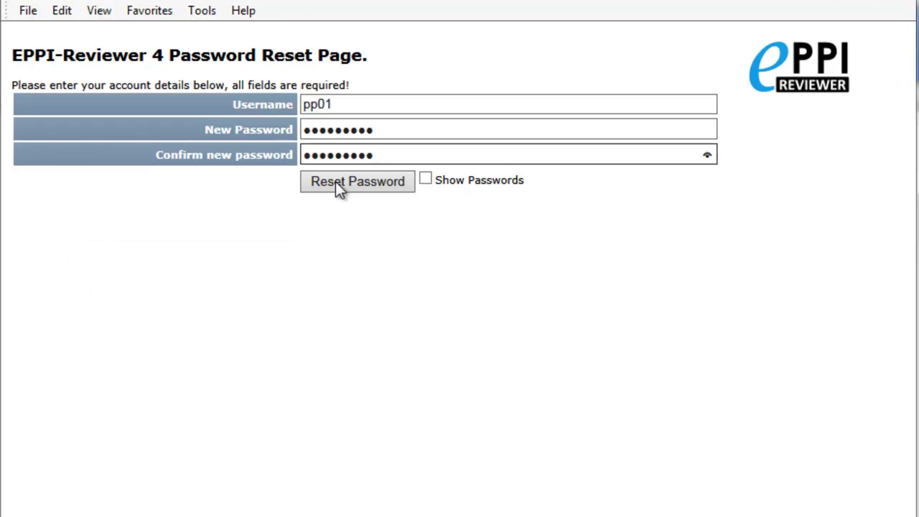
{"action": "left_click", "coordinate": [341, 181]}
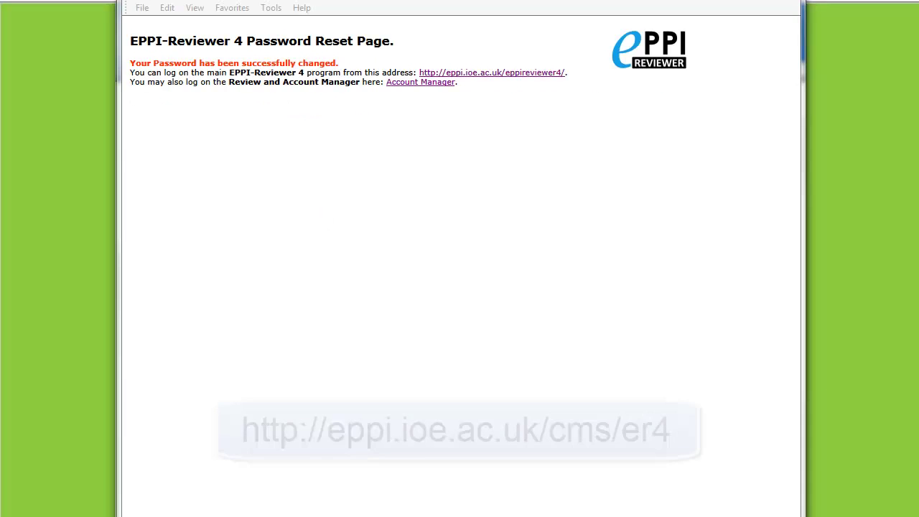
{"action": "left_click", "coordinate": [417, 83]}
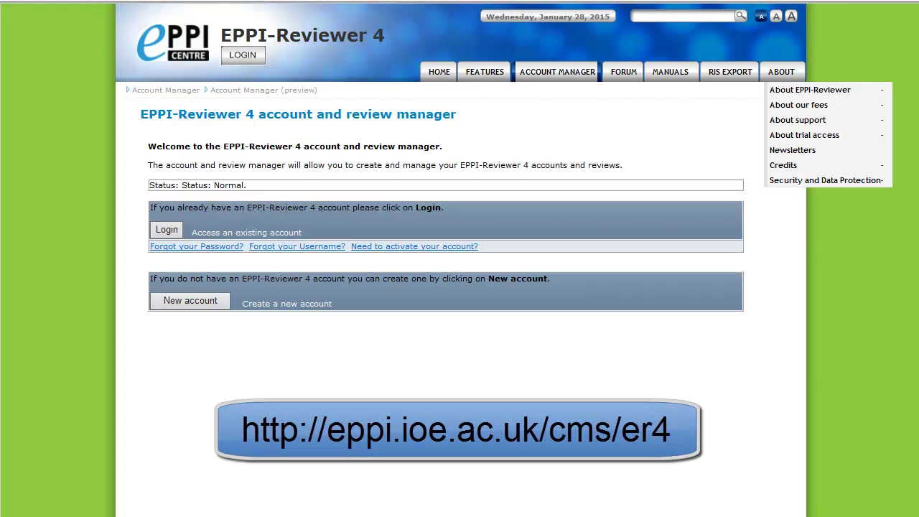